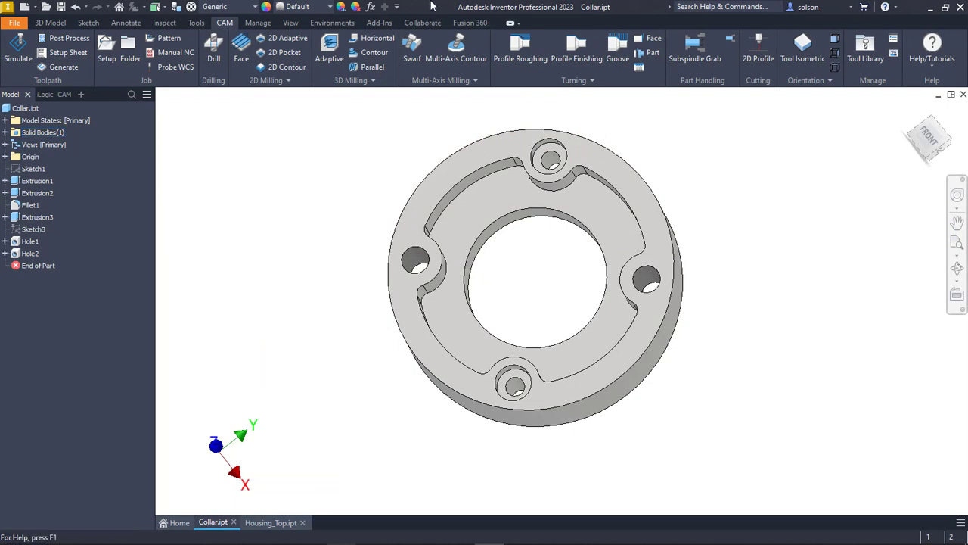
# Show the Fusion 360 ribbon tab's Generative Design, Simulation, Manufacture and Design panels for Collar.ipt
pyautogui.click(466, 24)
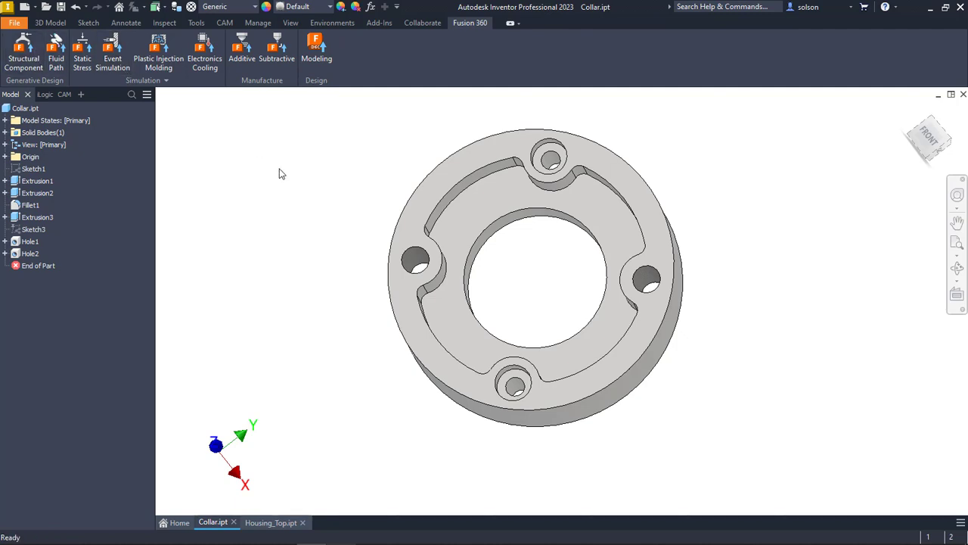
# Turn the Collar to the home isometric view and start a Subtractive manufacturing study
pyautogui.press('F6')
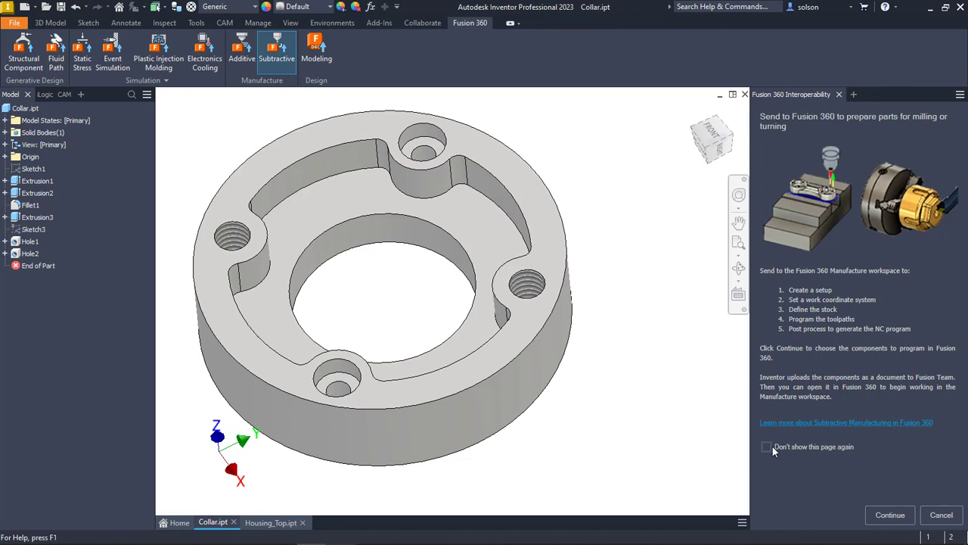
pyautogui.click(890, 515)
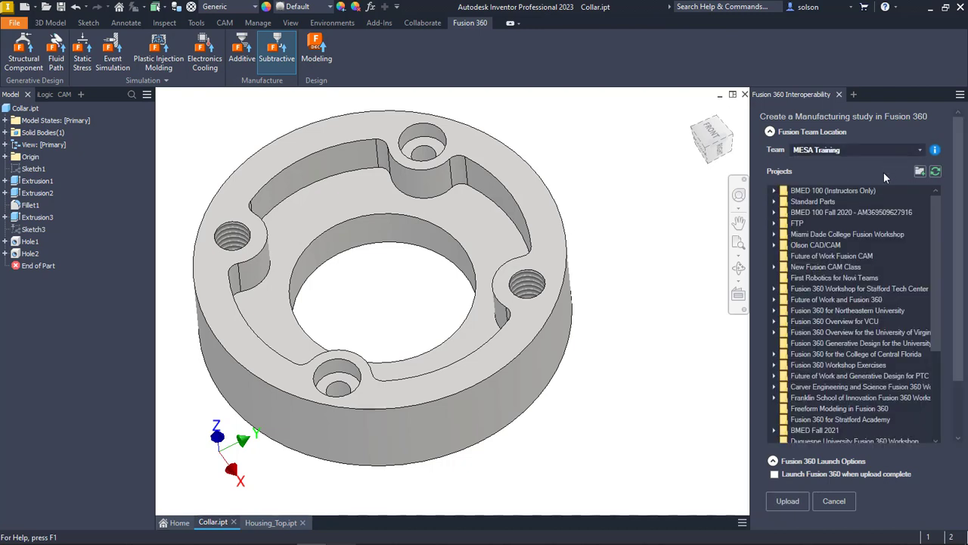
# Upload Collar to the Inventor 2023 New Feature Spotlight project and confirm the save
pyautogui.scroll(-3, 875, 234)
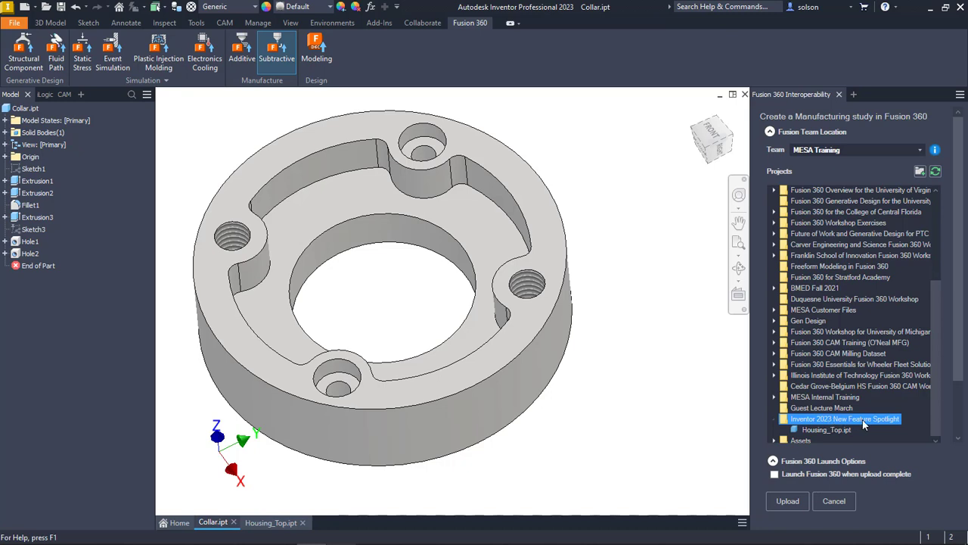
pyautogui.scroll(2, 859, 321)
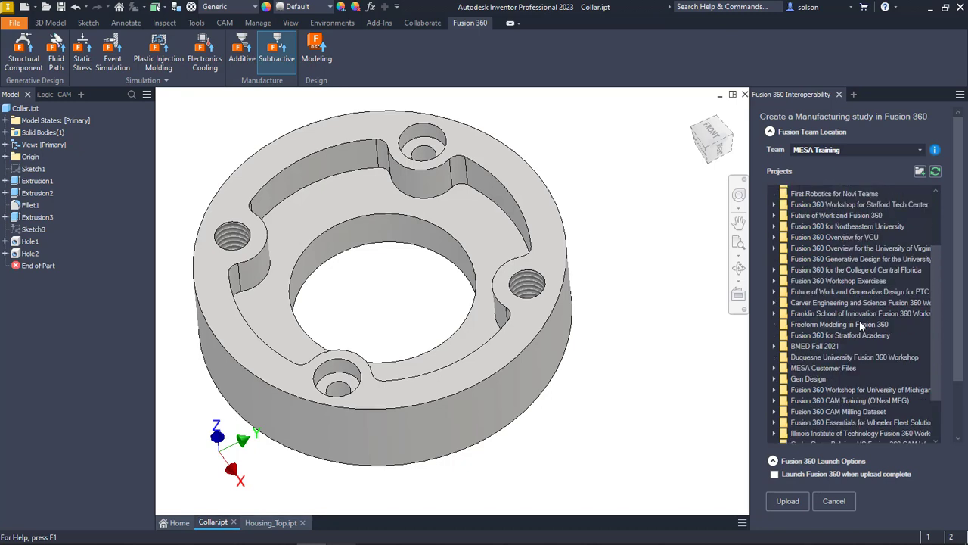
pyautogui.scroll(-2, 859, 320)
pyautogui.scroll(-2, 881, 382)
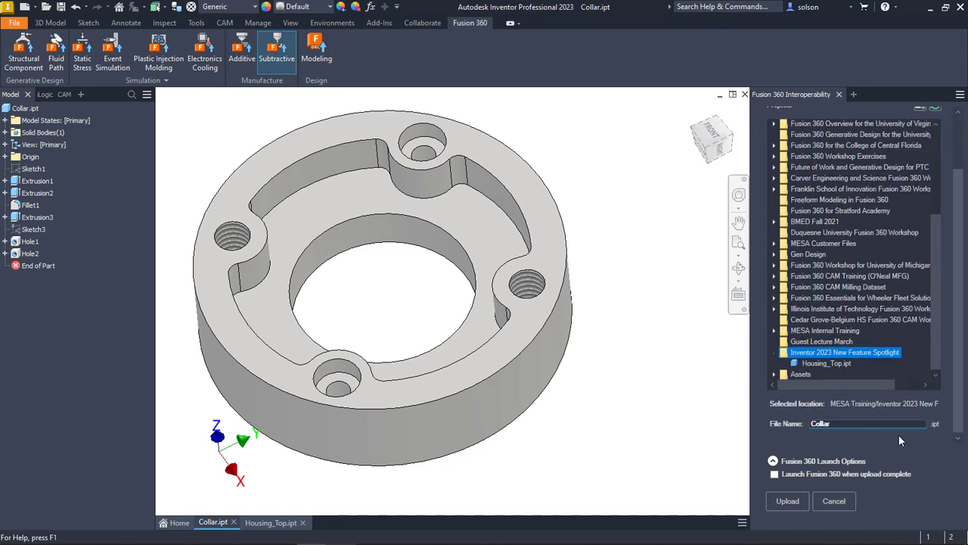
pyautogui.click(791, 501)
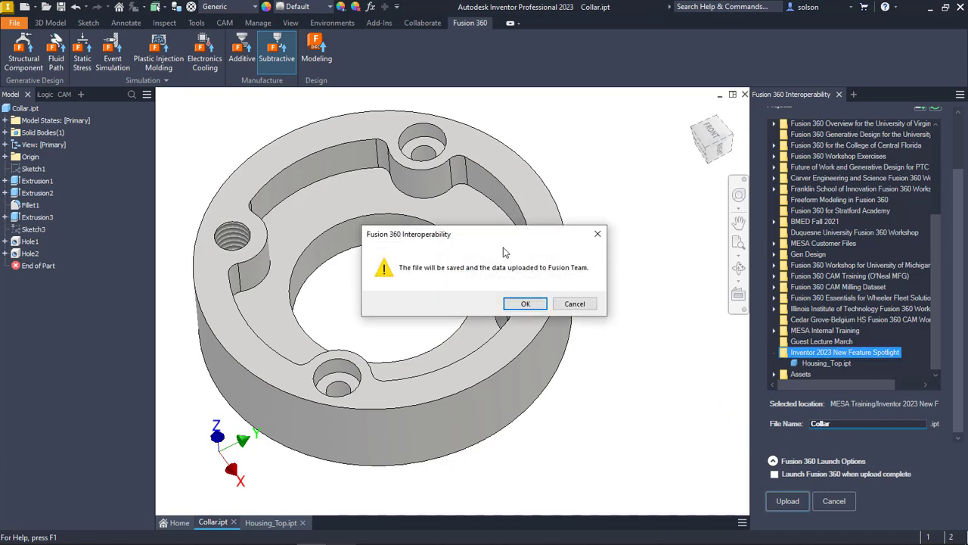
pyautogui.click(526, 304)
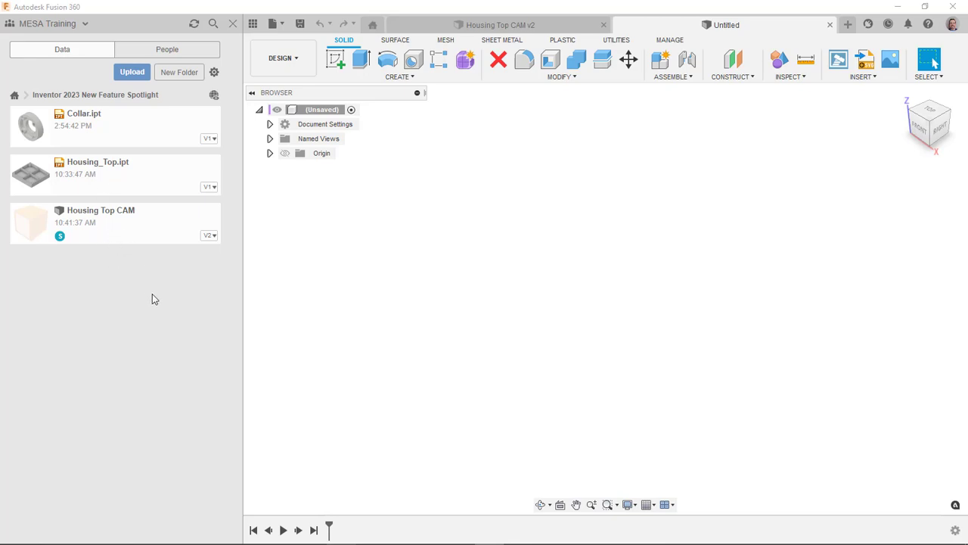
# Open Collar.ipt from the Data Panel as a new Fusion 360 design
pyautogui.rightClick(110, 125)
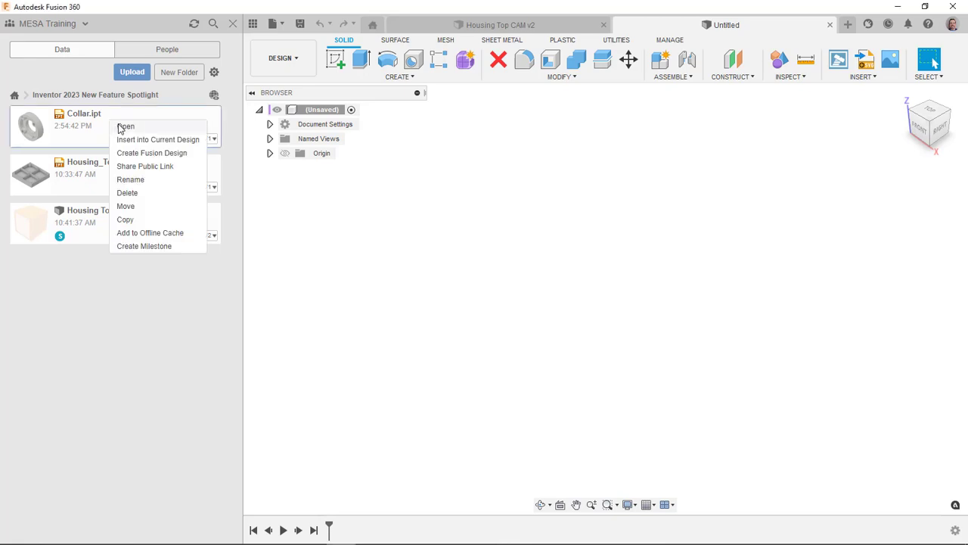
pyautogui.click(119, 127)
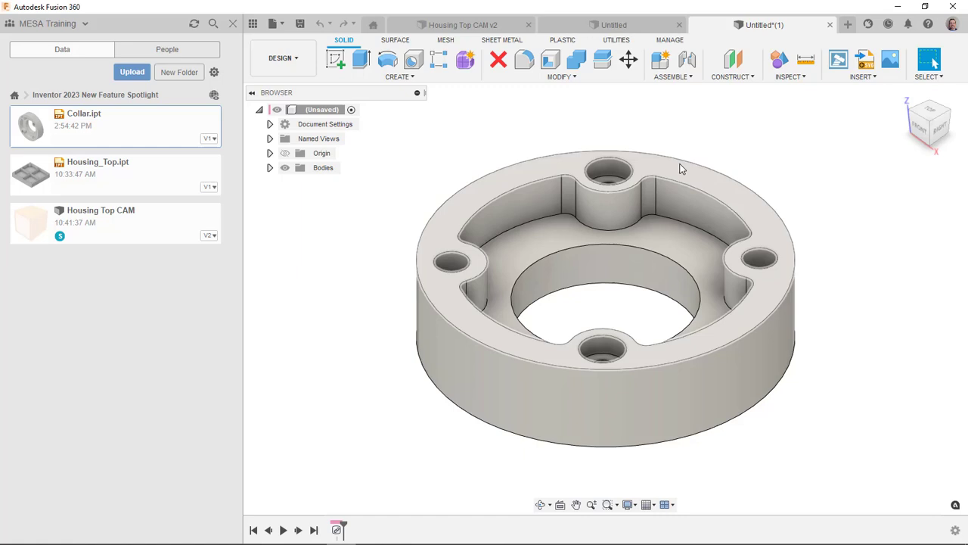
# Save the empty Untitled design as 'CAM for Collar'
pyautogui.click(673, 24)
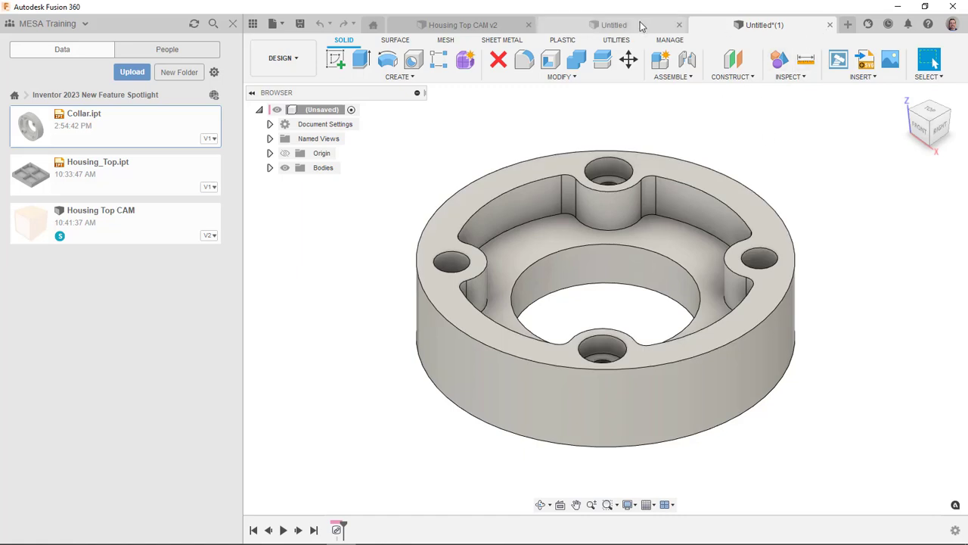
pyautogui.click(300, 25)
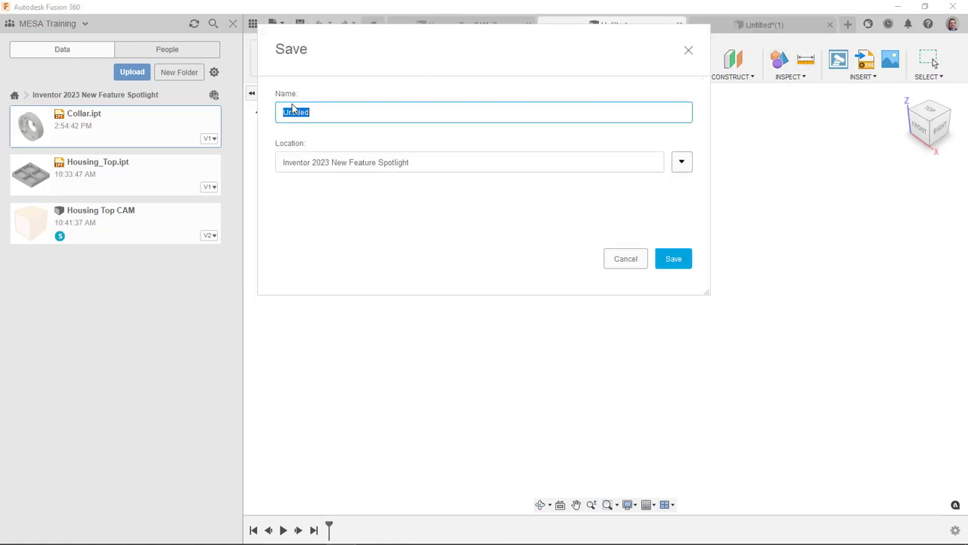
pyautogui.write('CA')
pyautogui.press('BackSpace')
pyautogui.write('AM for Collar')
pyautogui.click(674, 262)
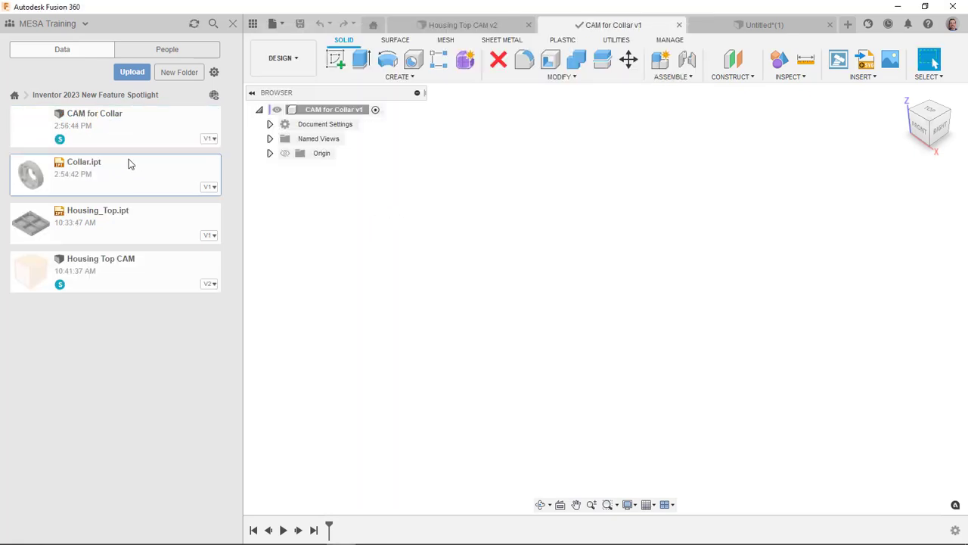
# Insert Collar.ipt into the CAM for Collar design, keeping its position
pyautogui.rightClick(127, 170)
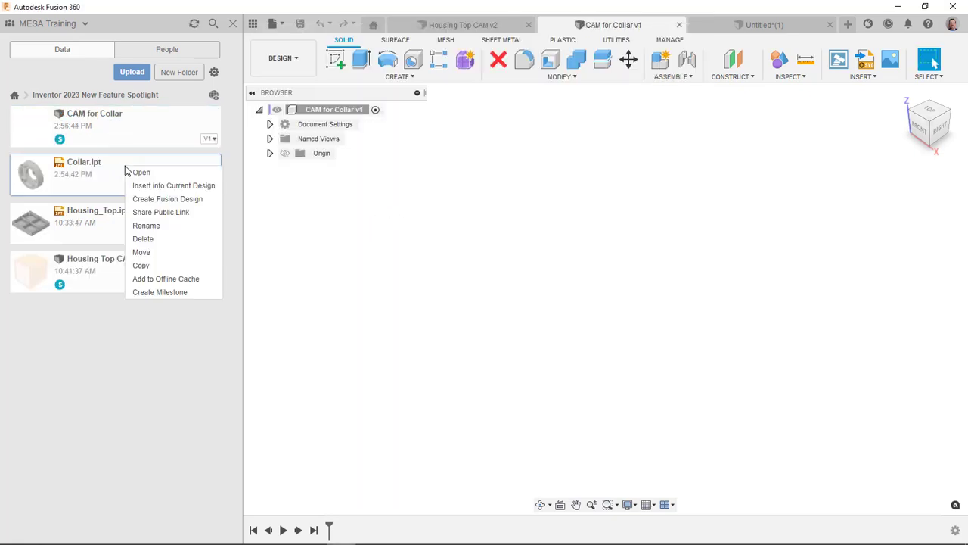
pyautogui.click(195, 186)
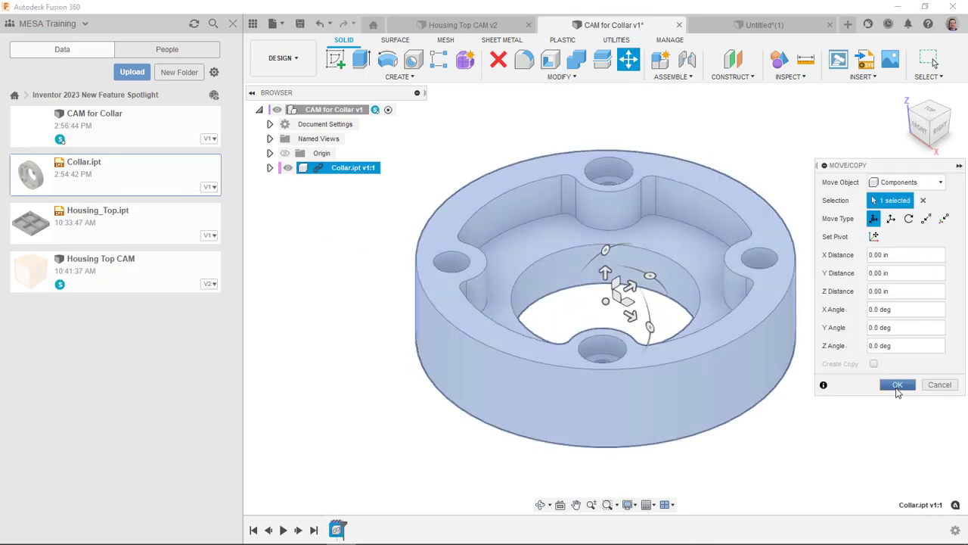
pyautogui.click(897, 384)
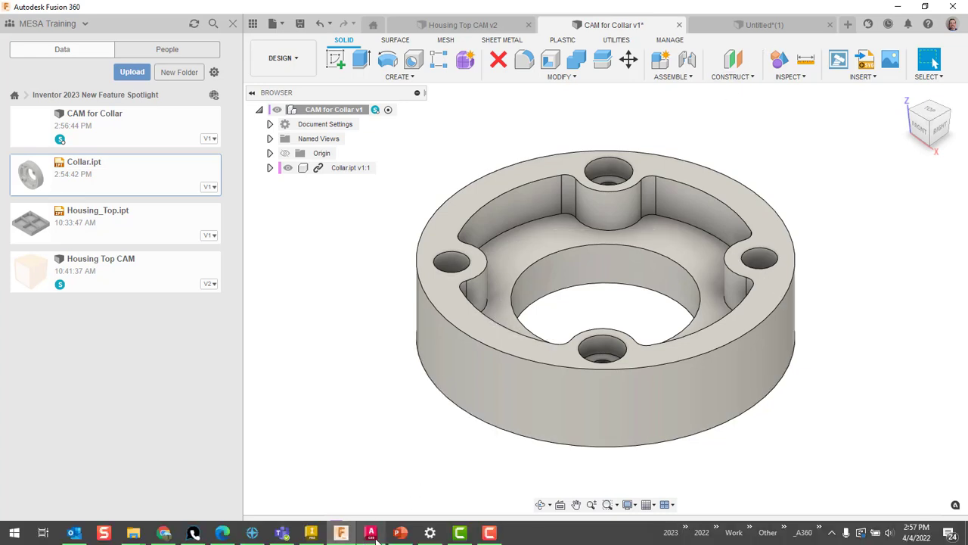
# Back in Inventor, open Housing_Top.ipt and close the Fusion 360 upload panel
pyautogui.click(372, 534)
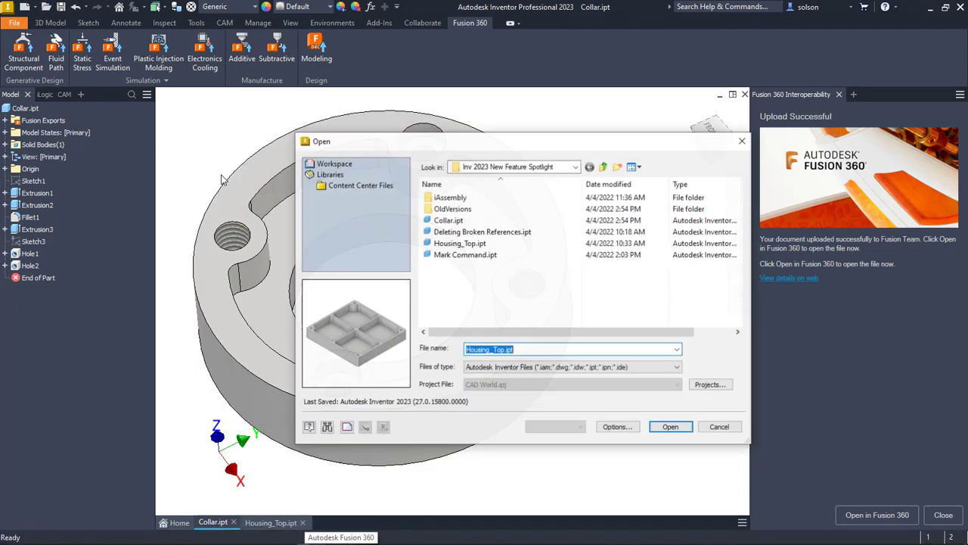
pyautogui.click(484, 244)
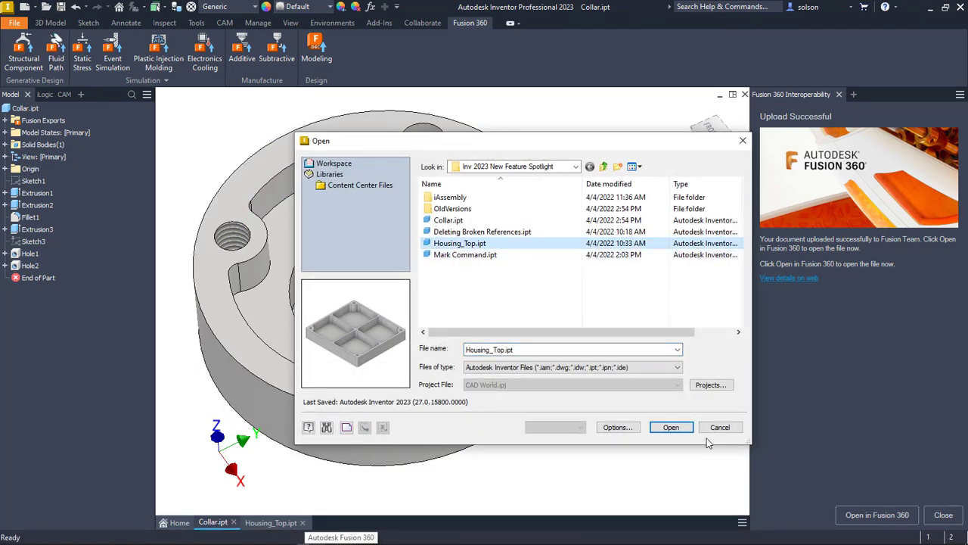
pyautogui.click(670, 427)
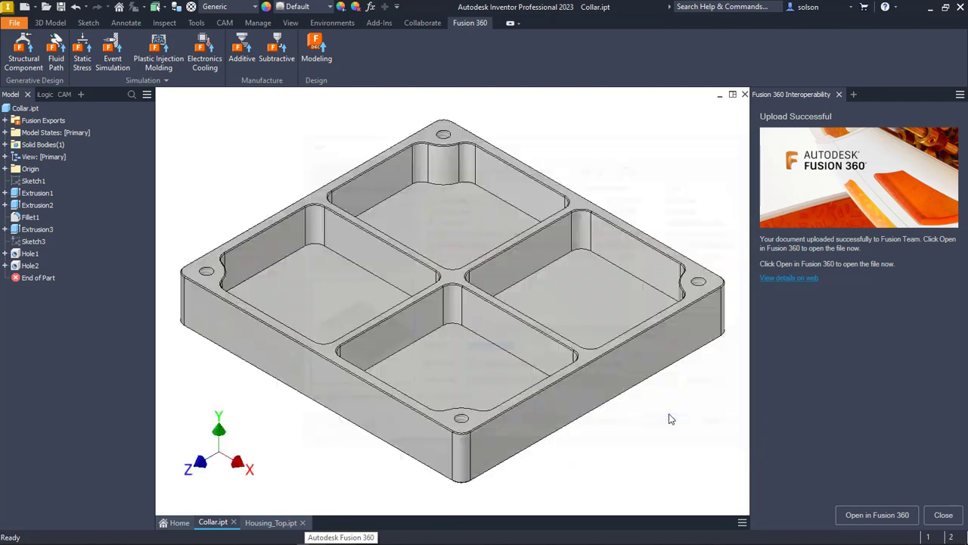
pyautogui.click(838, 94)
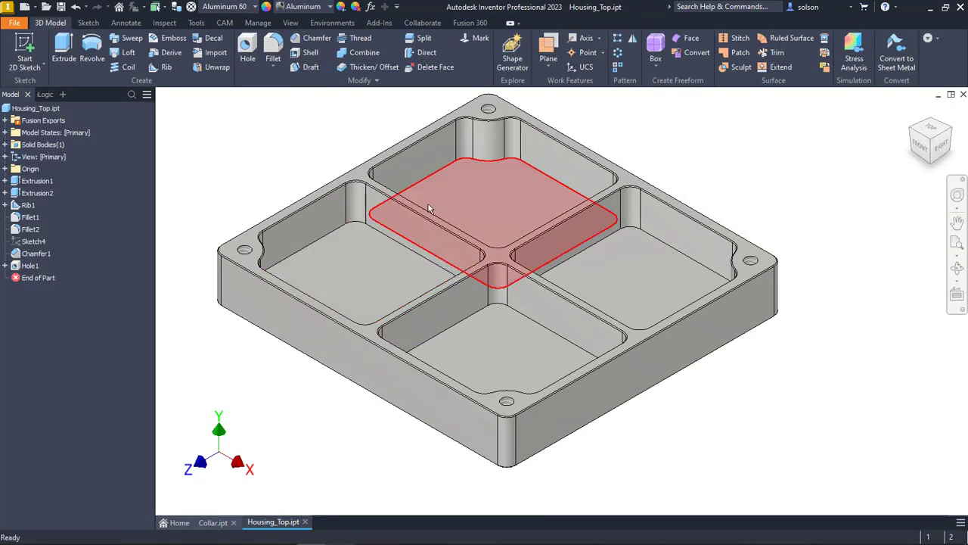
# Change Extrusion2's pocket depth from 0.475 in to 0.25 in
pyautogui.rightClick(43, 197)
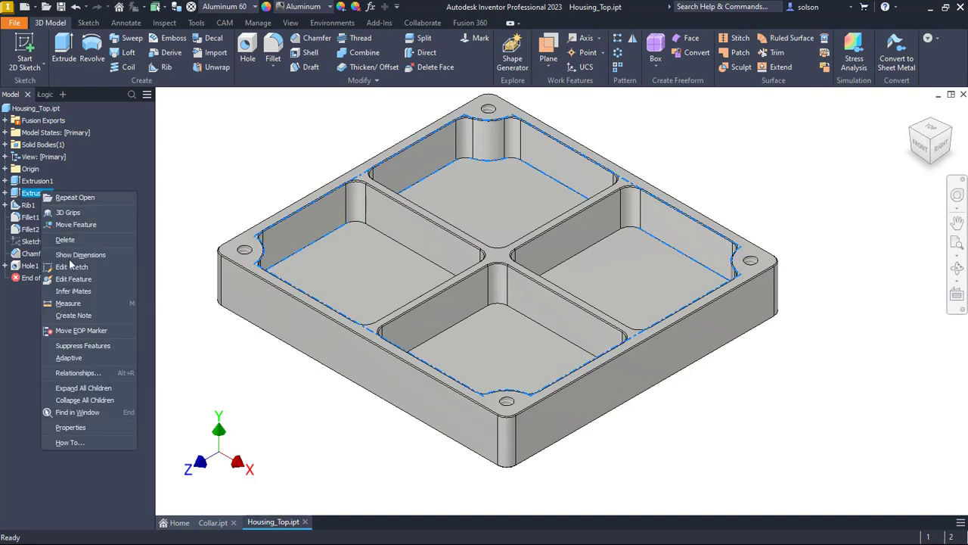
pyautogui.click(81, 280)
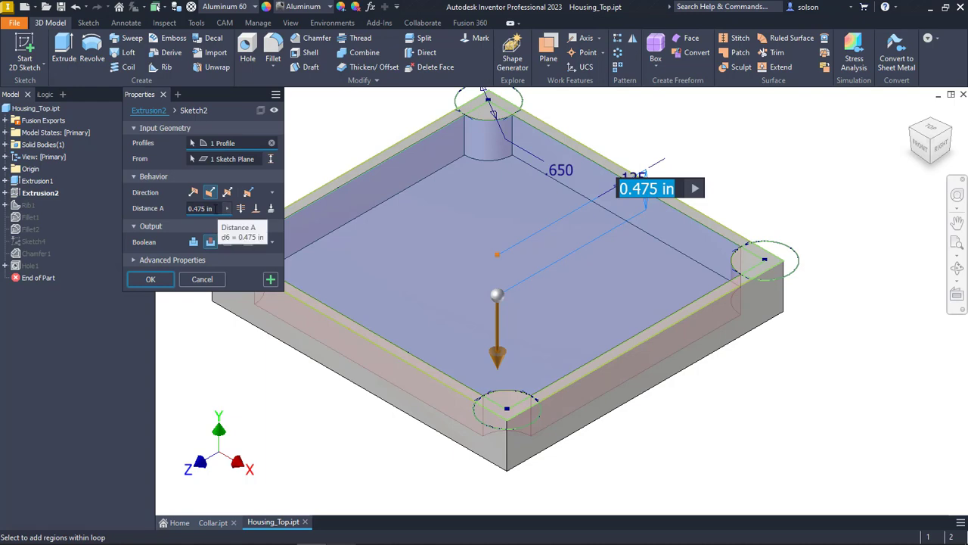
pyautogui.write('.25')
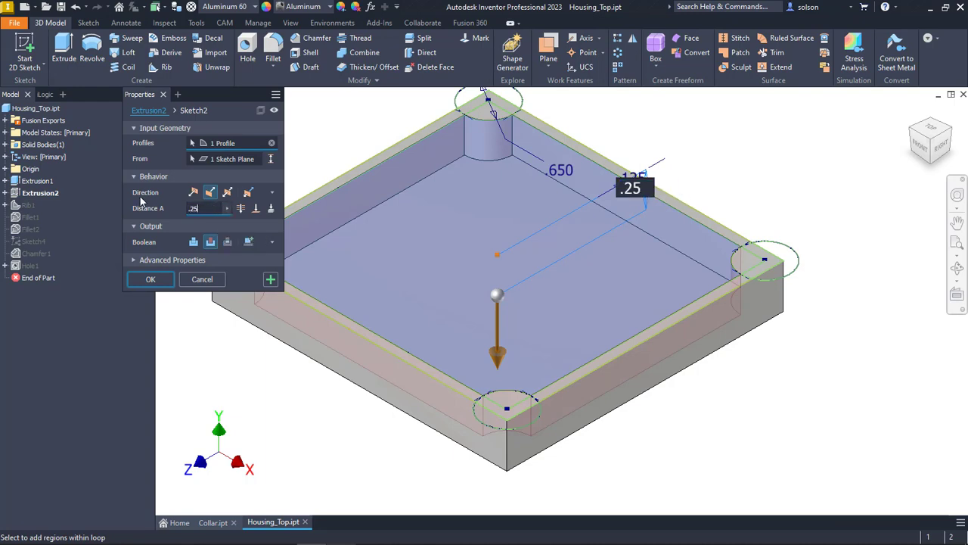
pyautogui.click(150, 279)
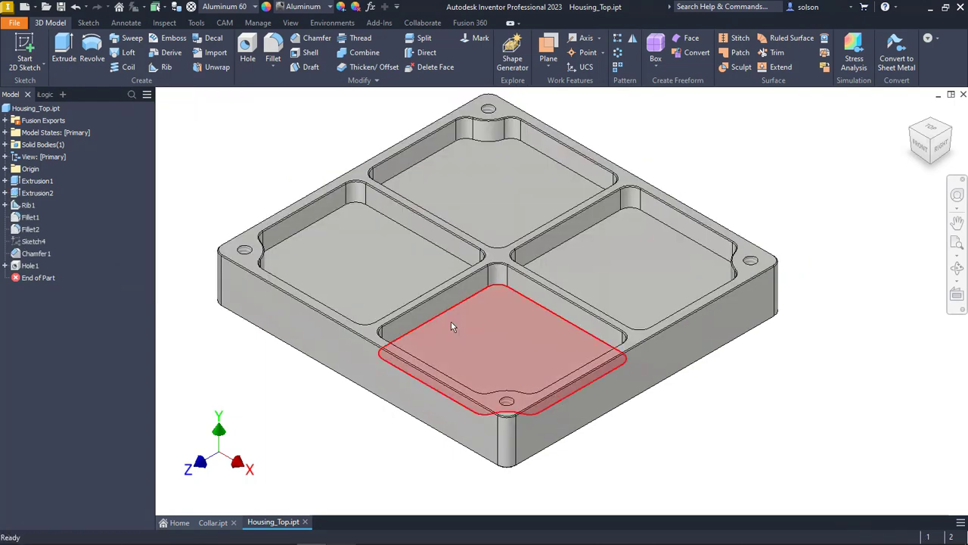
pyautogui.moveTo(454, 328); pyautogui.dragTo(574, 334, button='middle')
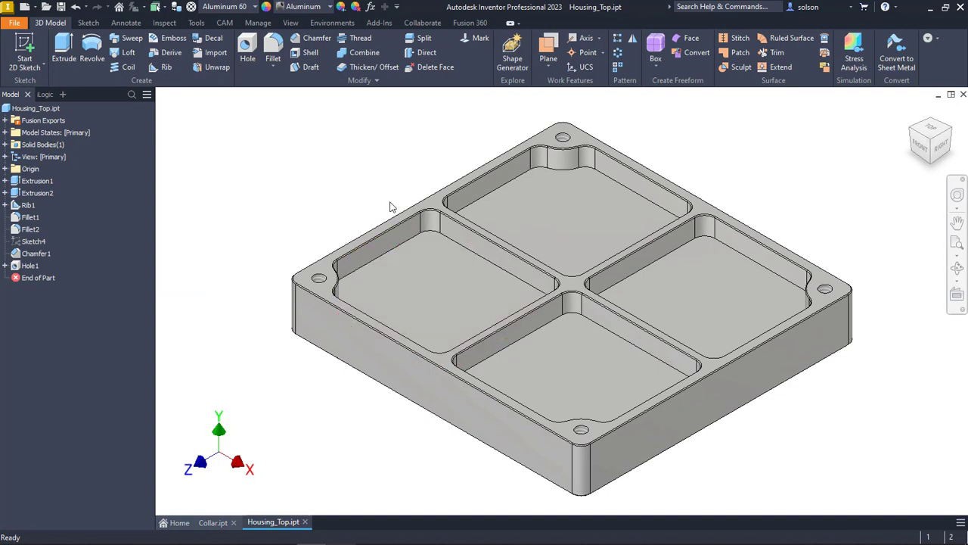
pyautogui.click(475, 24)
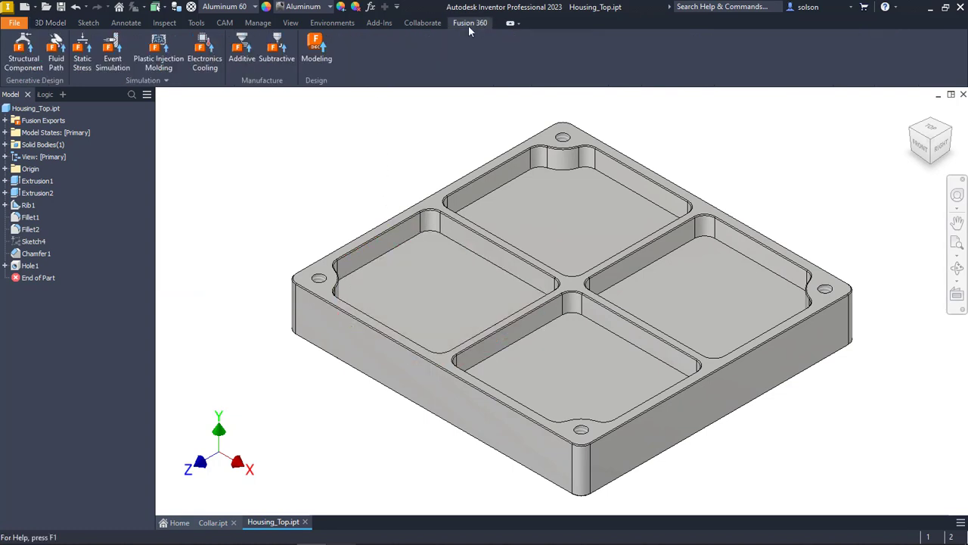
# Upload a new version of the Housing_Top_ManufactureSubtractive export from Fusion Exports to Fusion Team
pyautogui.click(279, 49)
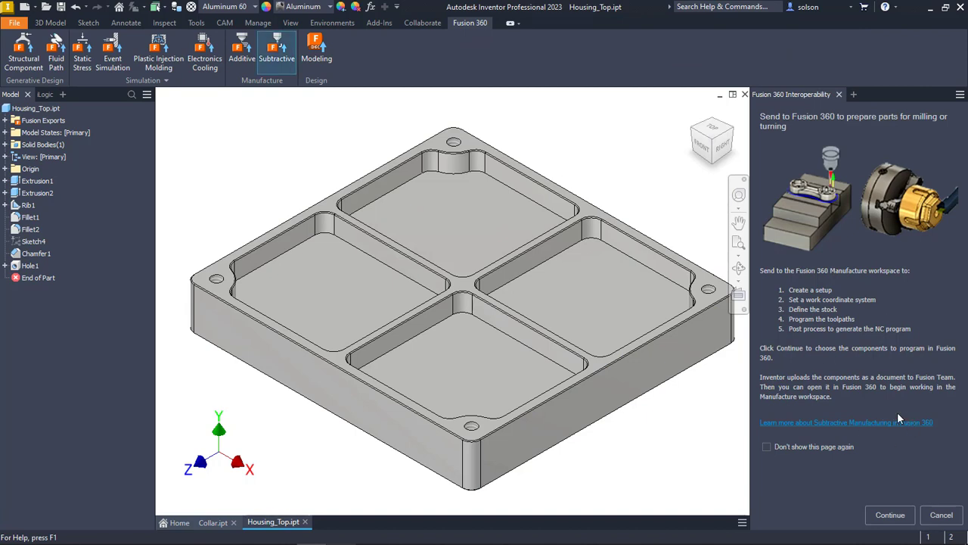
pyautogui.click(942, 515)
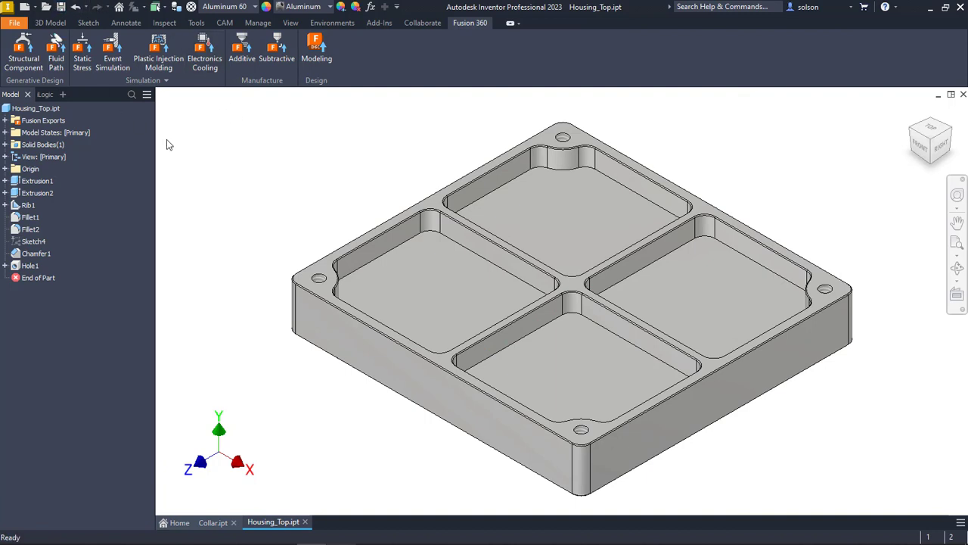
pyautogui.click(6, 121)
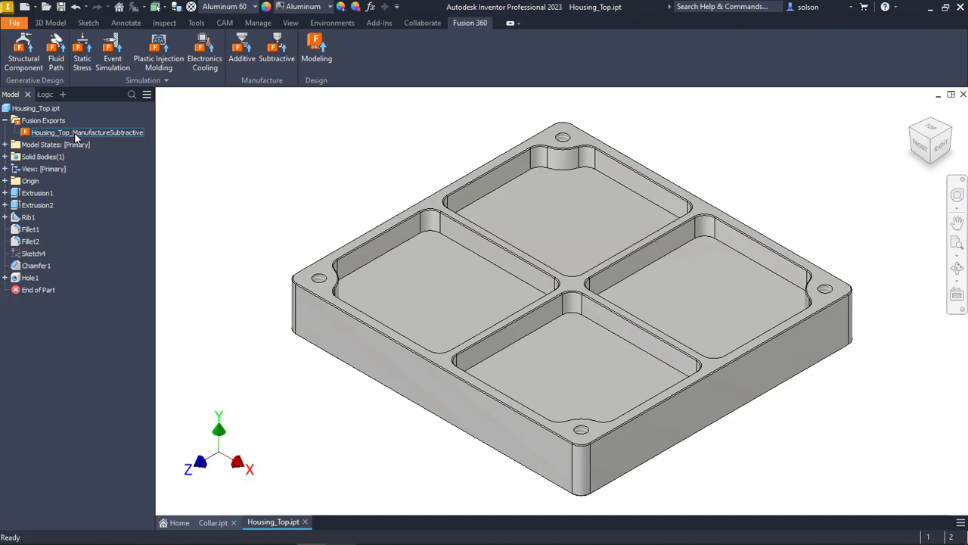
pyautogui.rightClick(75, 137)
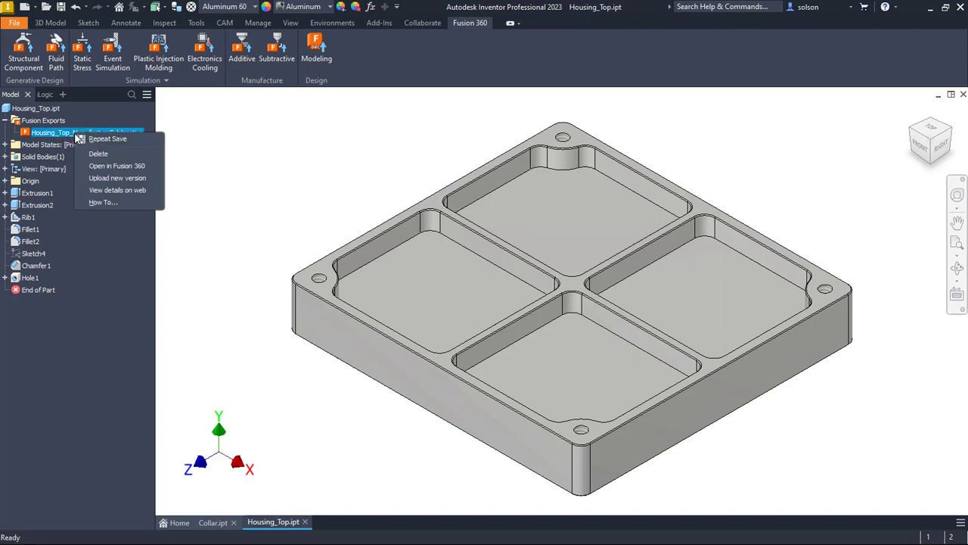
pyautogui.click(145, 179)
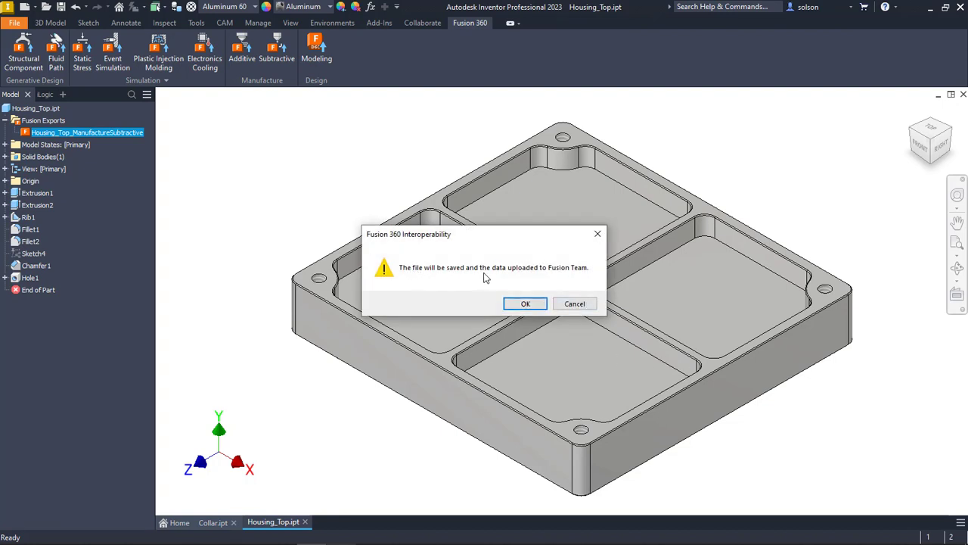
pyautogui.click(523, 303)
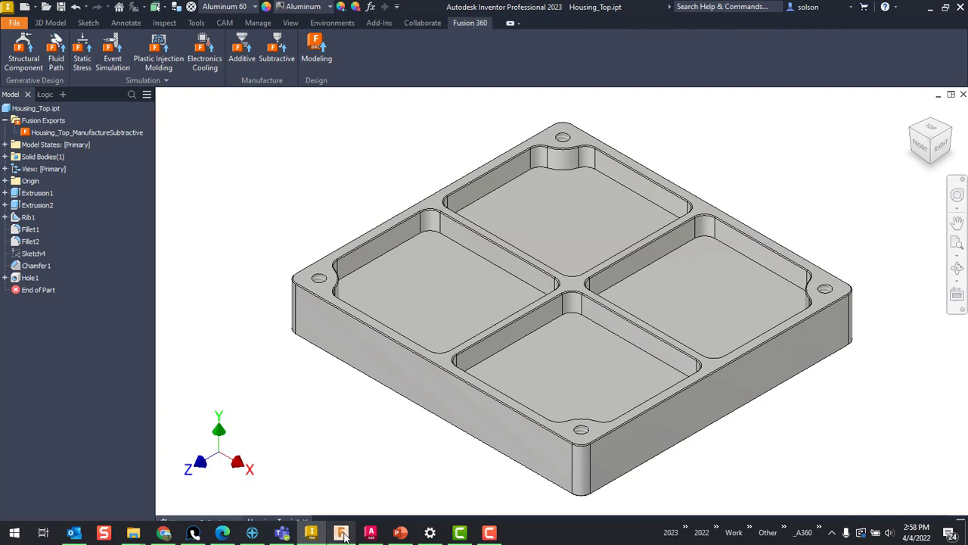
# In Fusion 360, open Housing Top CAM v2 in the MANUFACTURE workspace
pyautogui.click(342, 533)
pyautogui.click(476, 24)
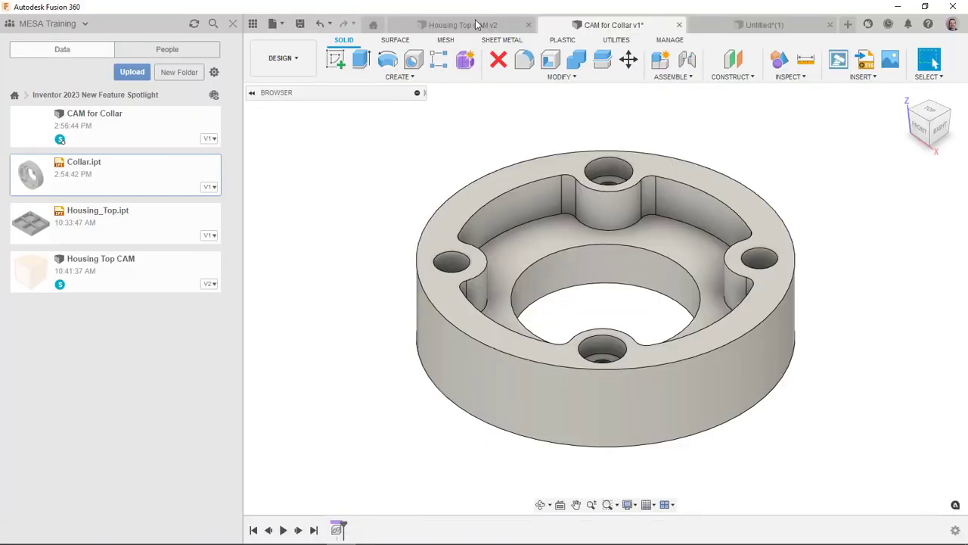
pyautogui.click(343, 40)
pyautogui.click(299, 65)
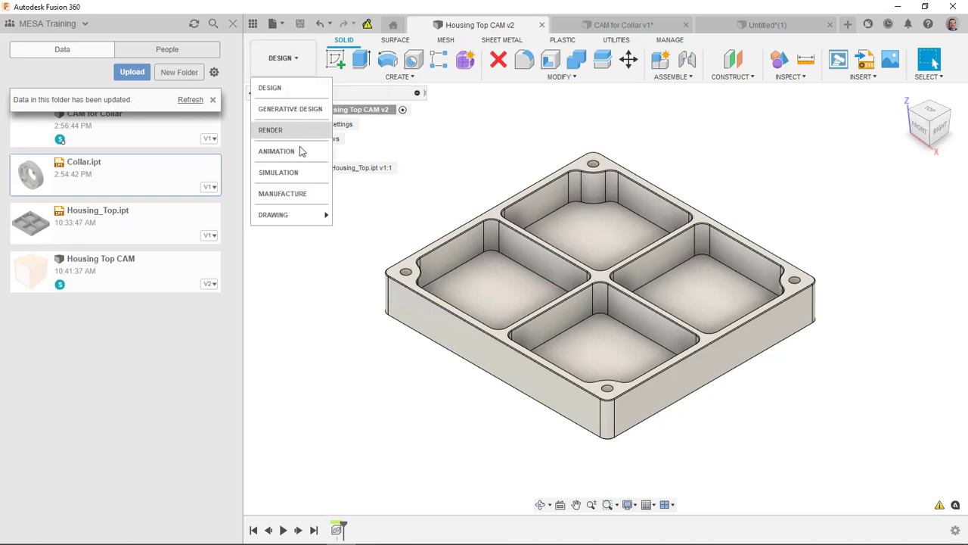
pyautogui.click(298, 192)
pyautogui.moveTo(488, 156); pyautogui.dragTo(534, 157, button='middle')
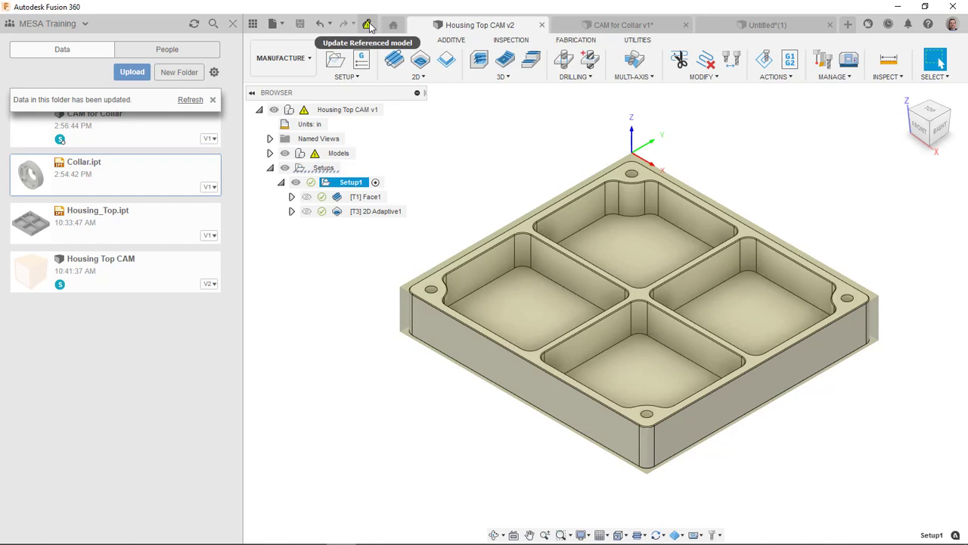
# Update all references to the latest Housing_Top model in the reference manager
pyautogui.click(367, 26)
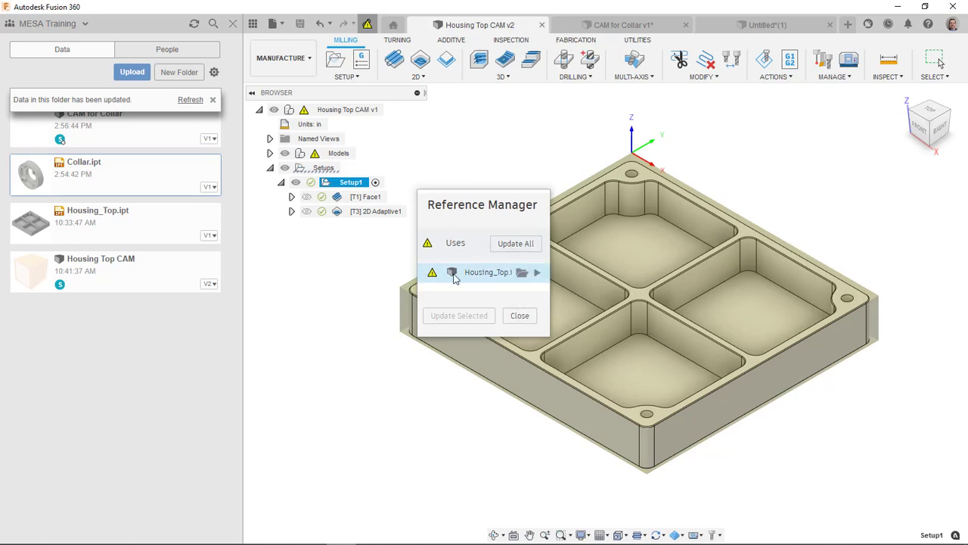
pyautogui.click(529, 243)
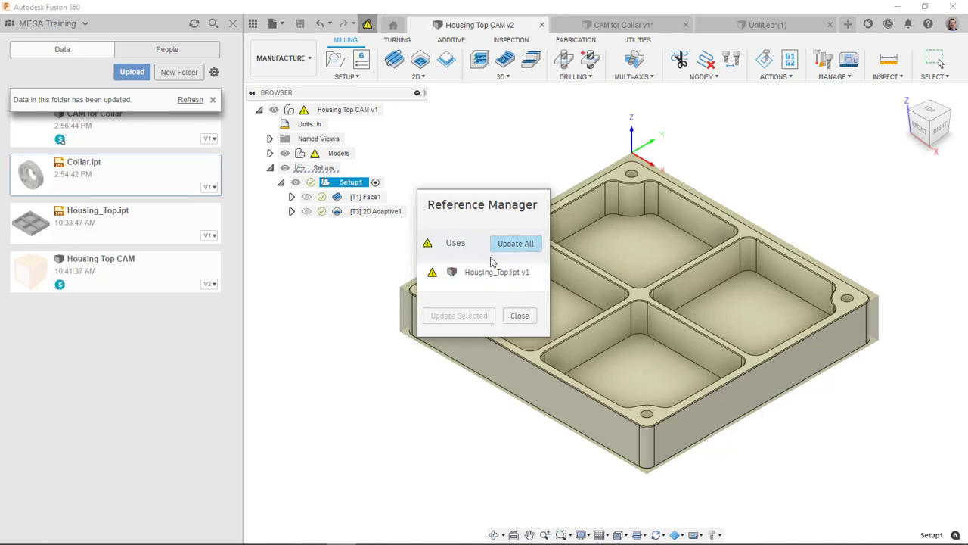
pyautogui.click(520, 316)
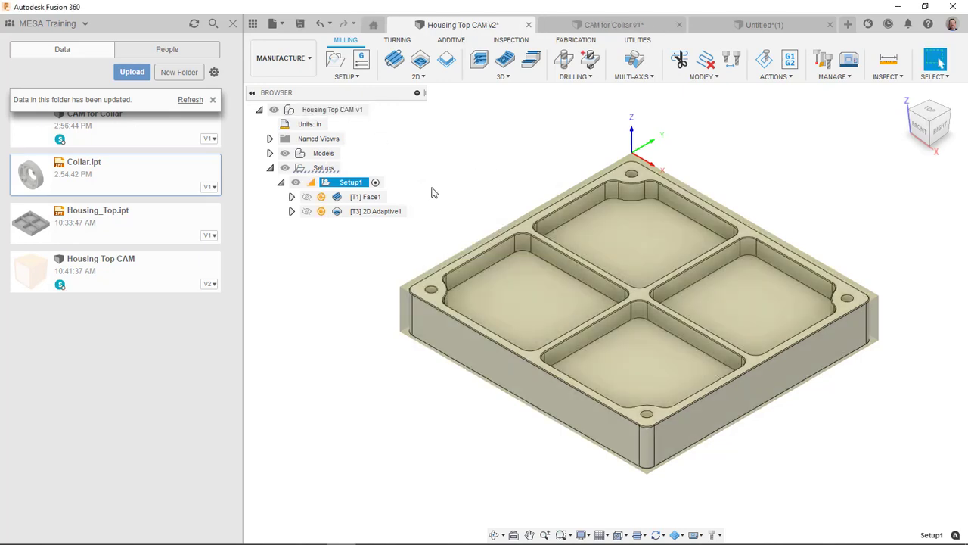
# Generate Setup1's toolpaths and display the [T3] 2D Adaptive1 toolpath on the housing
pyautogui.rightClick(345, 184)
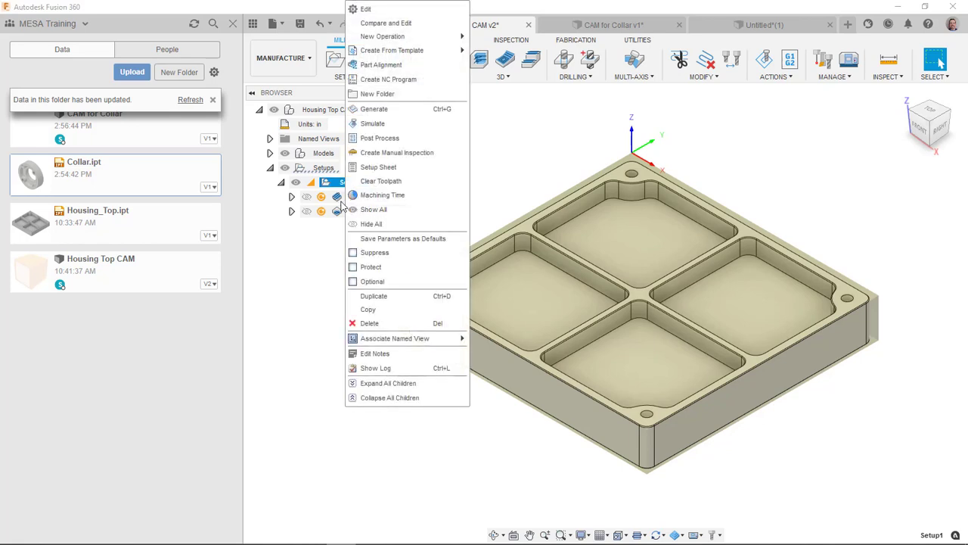
pyautogui.click(376, 111)
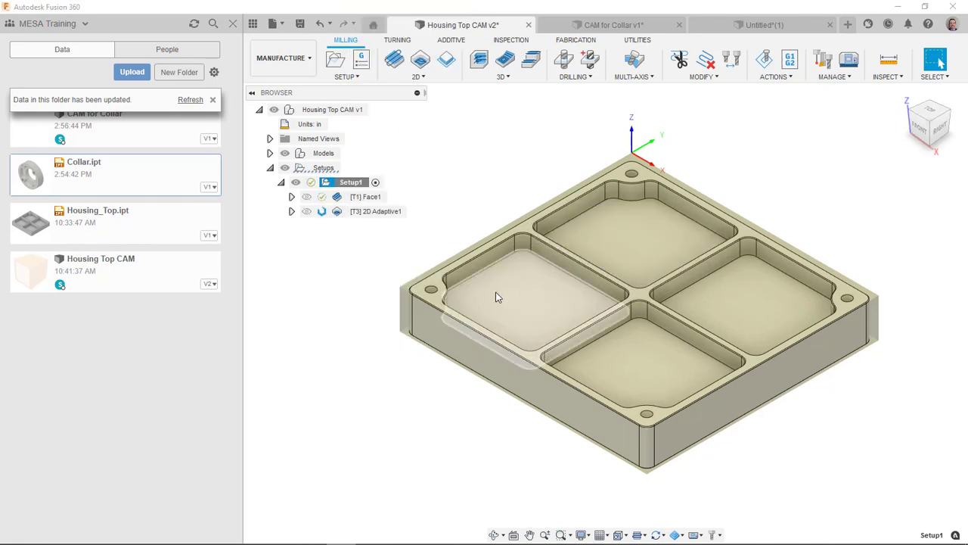
pyautogui.click(389, 212)
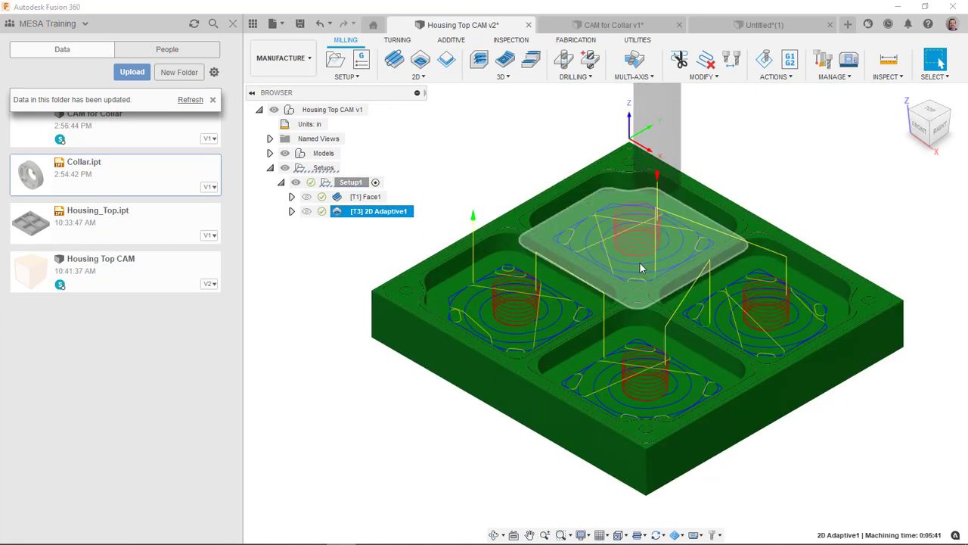
pyautogui.scroll(2, 637, 261)
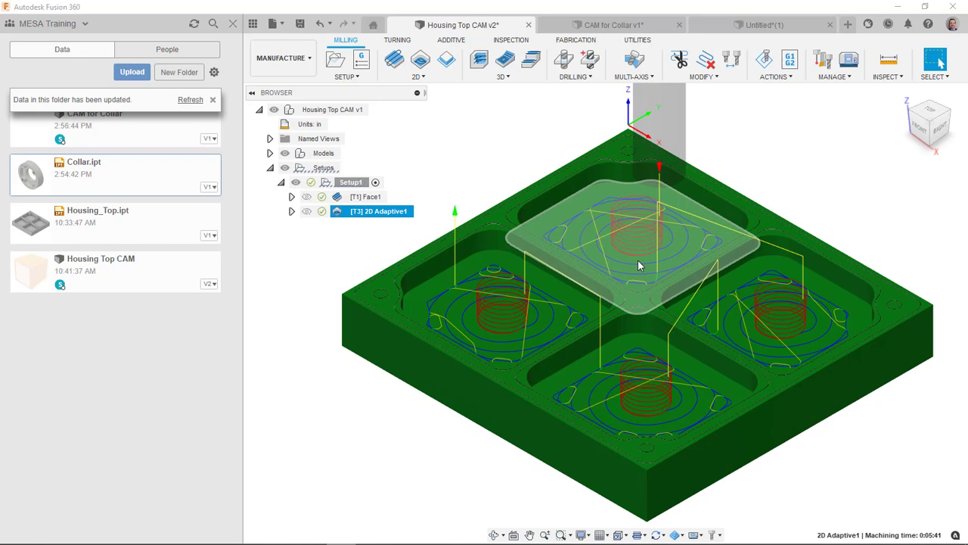
pyautogui.scroll(-2, 638, 265)
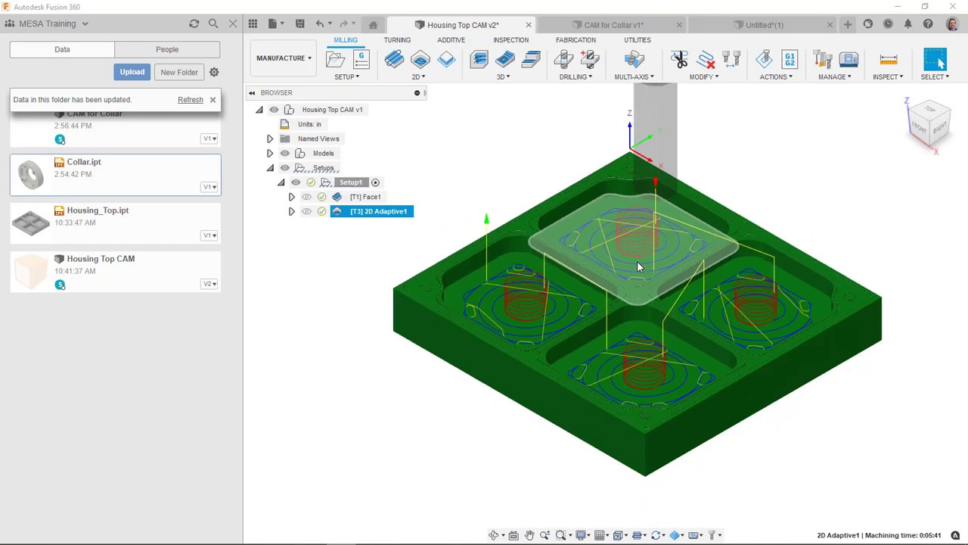